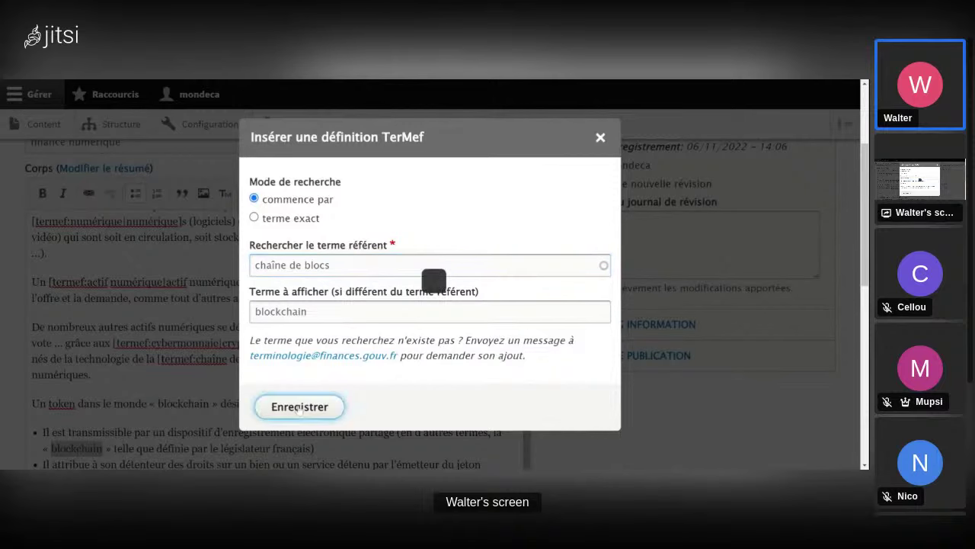
Step: Add the text "AI" in a new paragraph below the bulleted list in the article body and select it
{"action": "scroll", "coordinate": [431, 305], "scroll_direction": "down", "scroll_amount": 2}
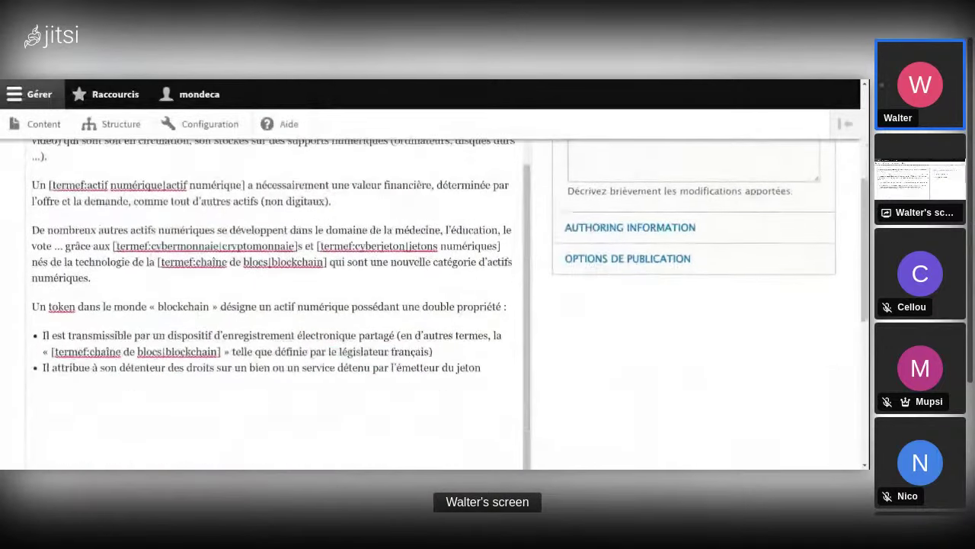
{"action": "left_click_drag", "start_coordinate": [52, 347], "coordinate": [221, 347]}
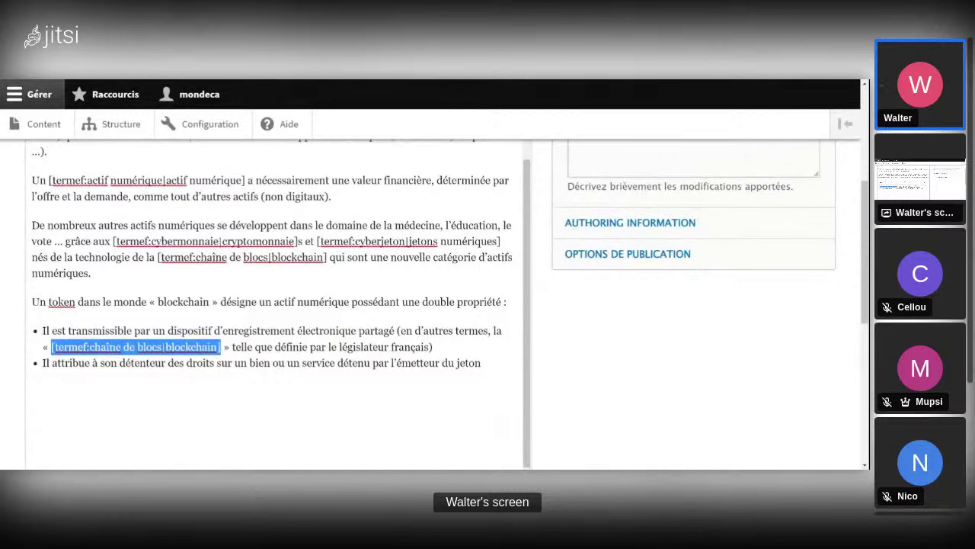
{"action": "left_click", "coordinate": [481, 363]}
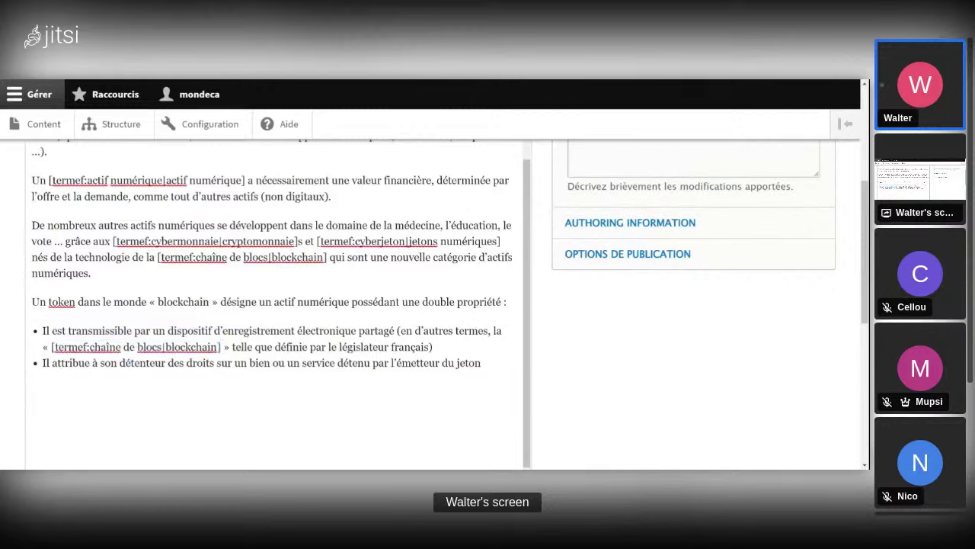
{"action": "key", "text": "Return"}
{"action": "key", "text": "Return"}
{"action": "key", "text": "Return"}
{"action": "type", "text": "AI"}
{"action": "key", "text": "shift+Home"}
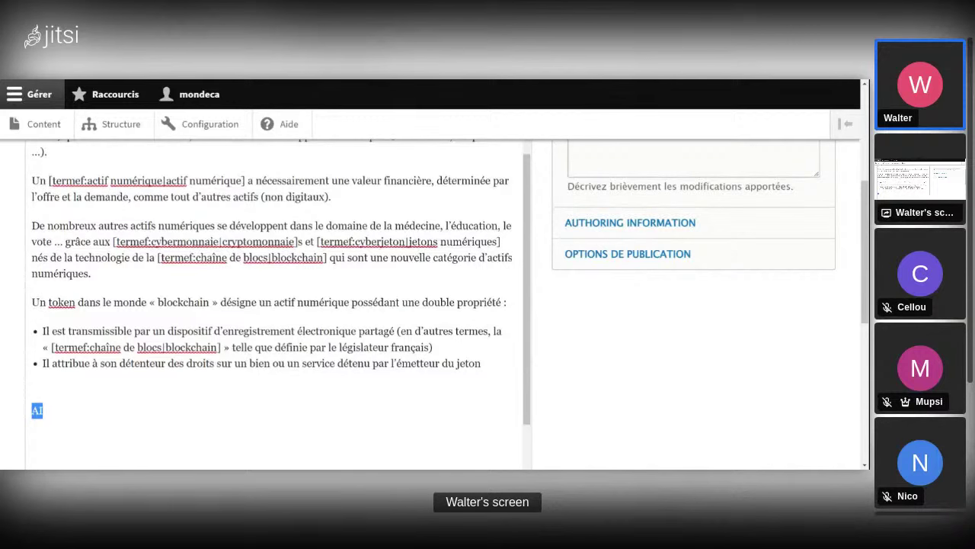
Step: Start inserting a TerMef definition for the selected "AI" text
{"action": "scroll", "coordinate": [560, 310], "scroll_direction": "up", "scroll_amount": 5}
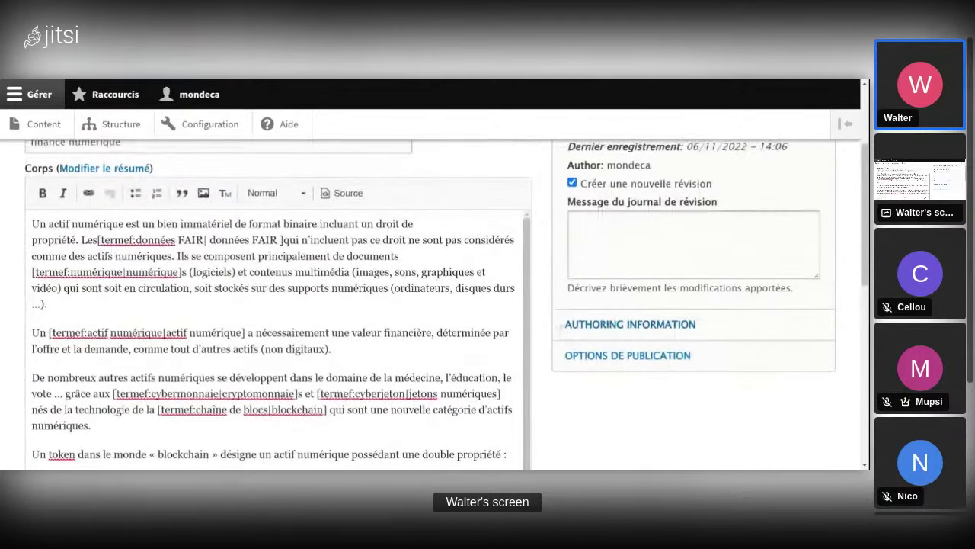
{"action": "scroll", "coordinate": [634, 324], "scroll_direction": "down", "scroll_amount": 4}
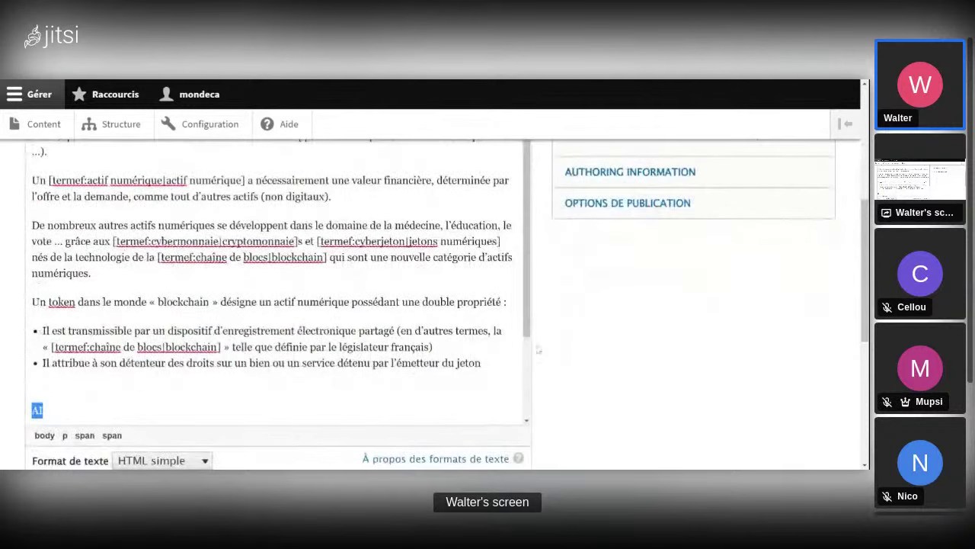
{"action": "scroll", "coordinate": [539, 349], "scroll_direction": "up", "scroll_amount": 5}
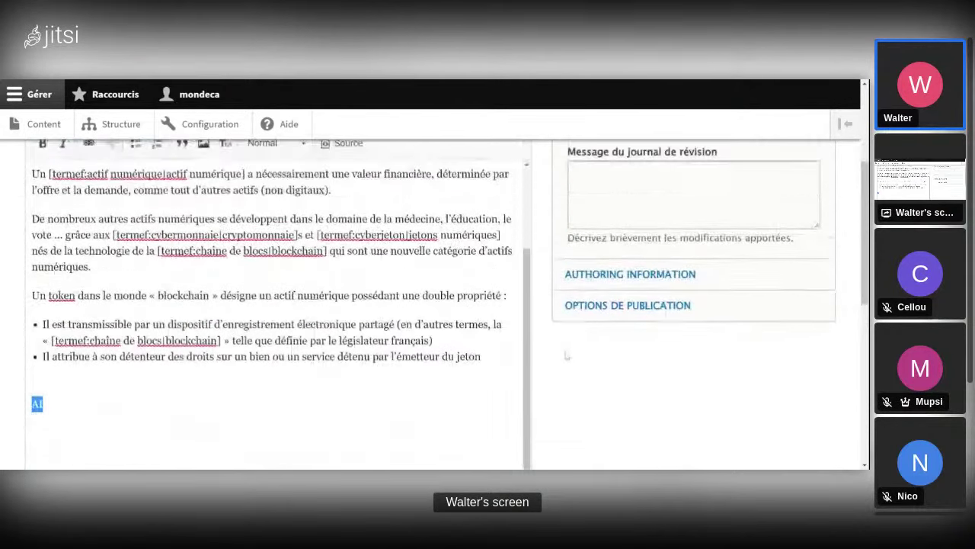
{"action": "scroll", "coordinate": [567, 355], "scroll_direction": "down", "scroll_amount": 3}
{"action": "scroll", "coordinate": [557, 357], "scroll_direction": "up", "scroll_amount": 2}
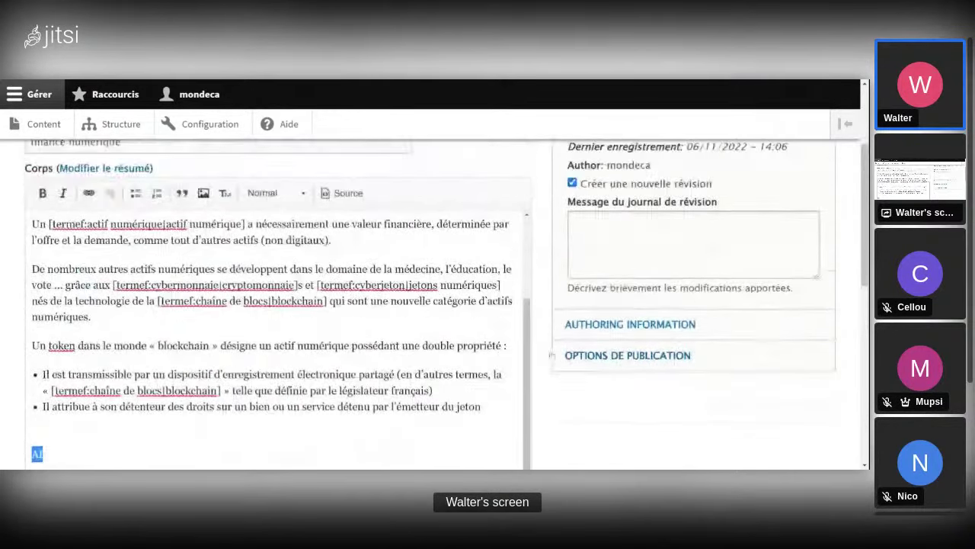
{"action": "left_click", "coordinate": [225, 195]}
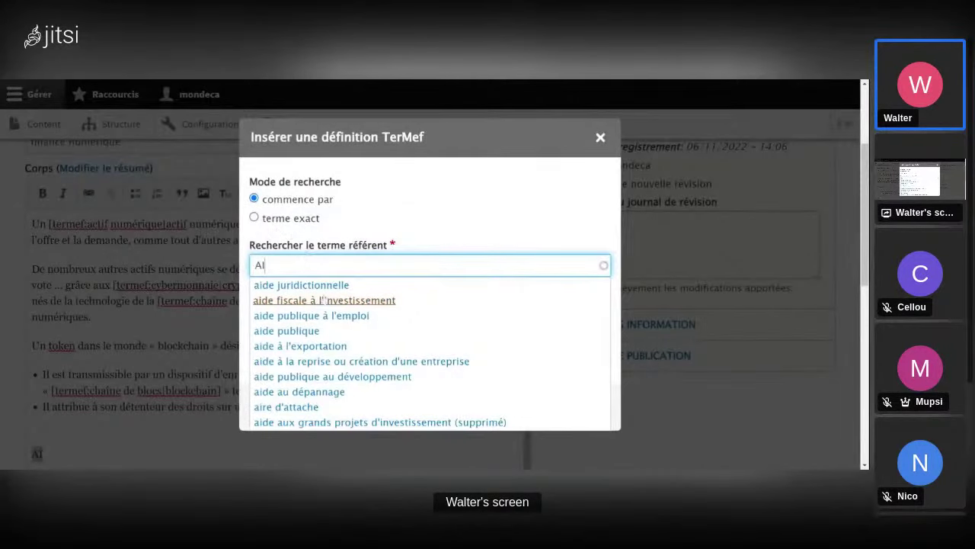
Step: Search the referent term for "IA" in "commence par" mode and choose "intelligence artificielle"
{"action": "scroll", "coordinate": [325, 305], "scroll_direction": "down", "scroll_amount": 2}
{"action": "scroll", "coordinate": [326, 305], "scroll_direction": "down", "scroll_amount": 2}
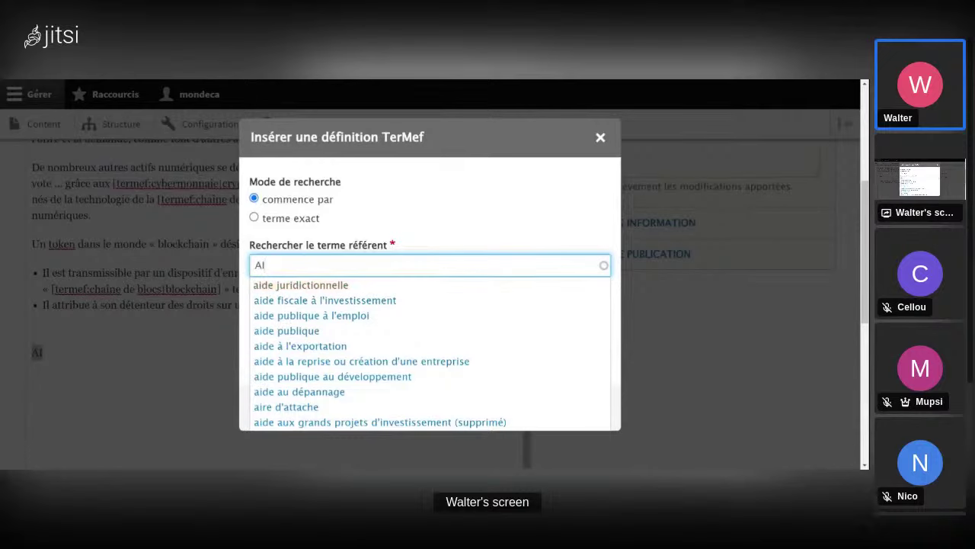
{"action": "key", "text": "BackSpace"}
{"action": "key", "text": "BackSpace"}
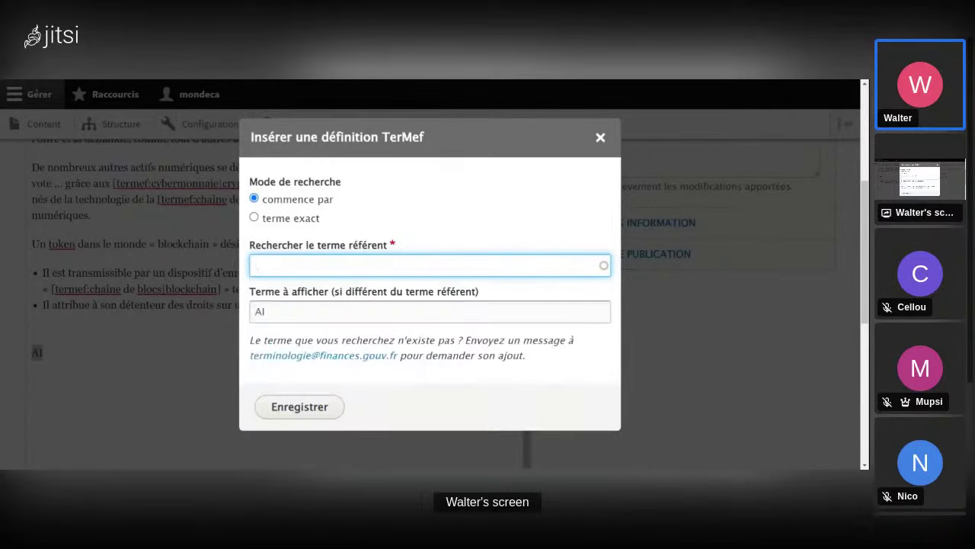
{"action": "type", "text": "IA"}
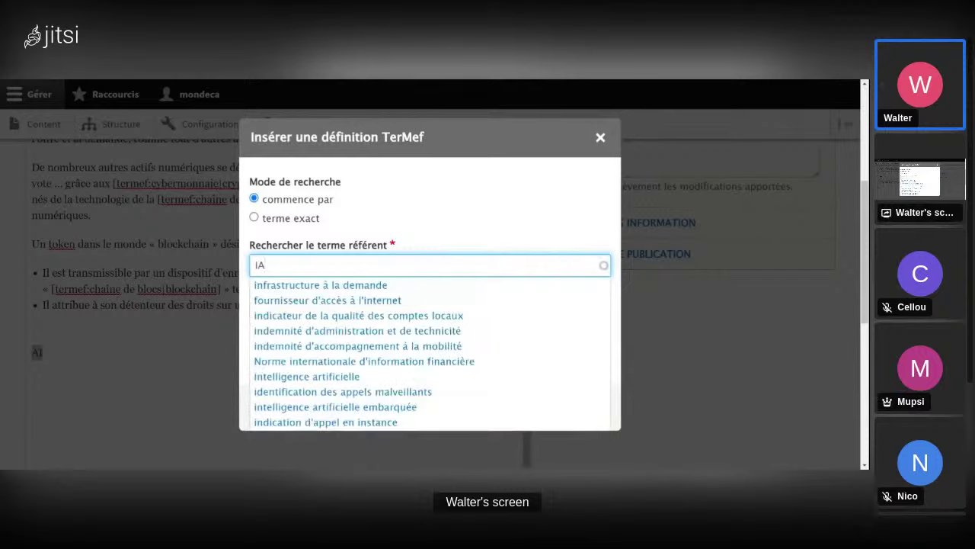
{"action": "left_click", "coordinate": [292, 378]}
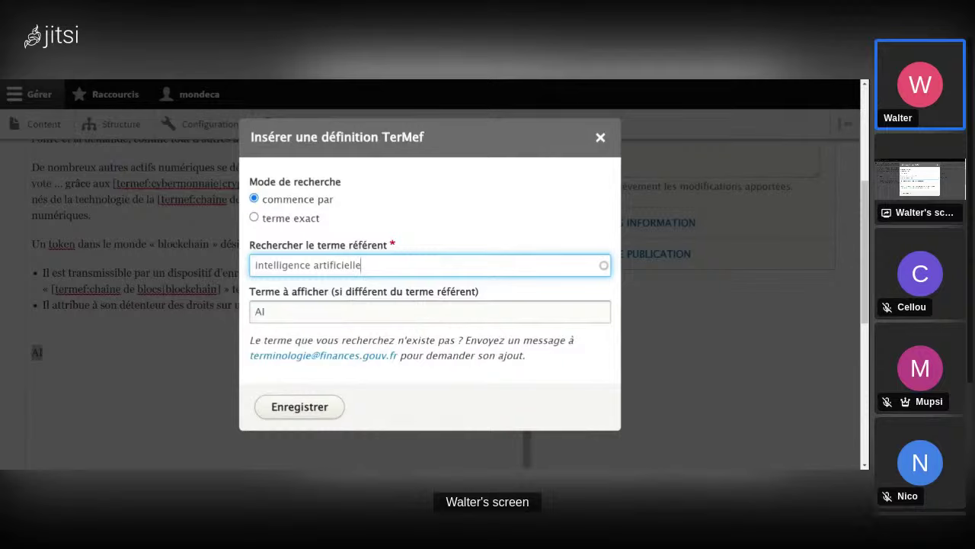
Step: Switch the search mode to "terme exact", search for "AI", choose "intelligence artificielle" and save the definition
{"action": "left_click", "coordinate": [268, 219]}
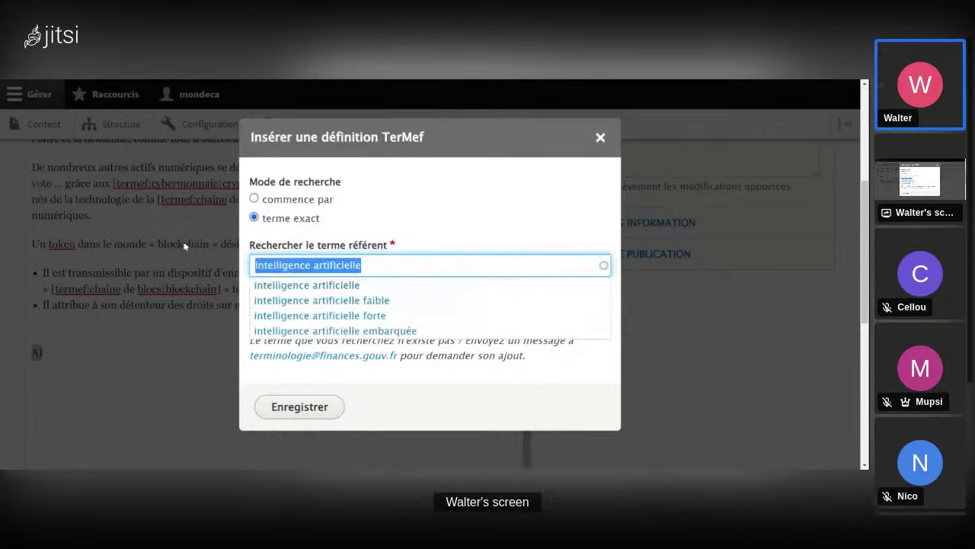
{"action": "type", "text": "AI"}
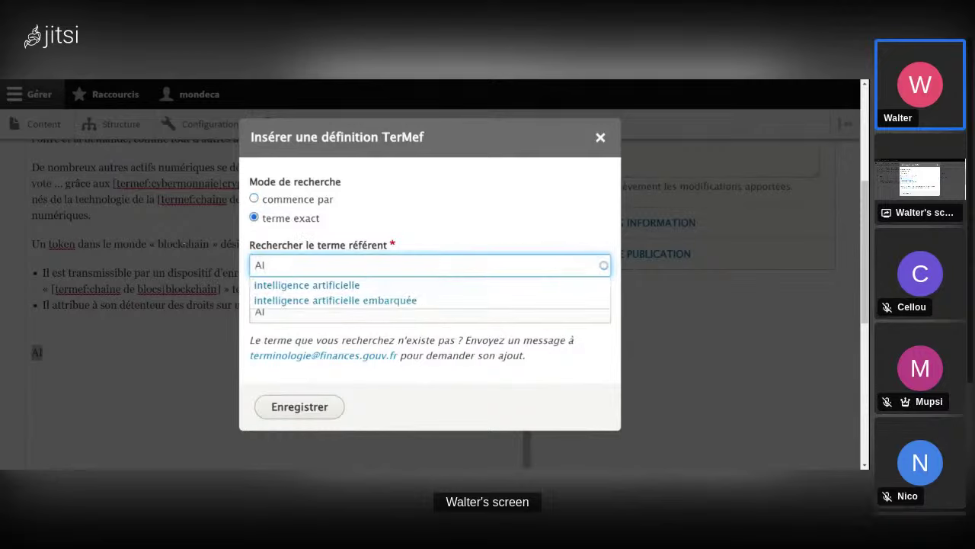
{"action": "left_click", "coordinate": [276, 285]}
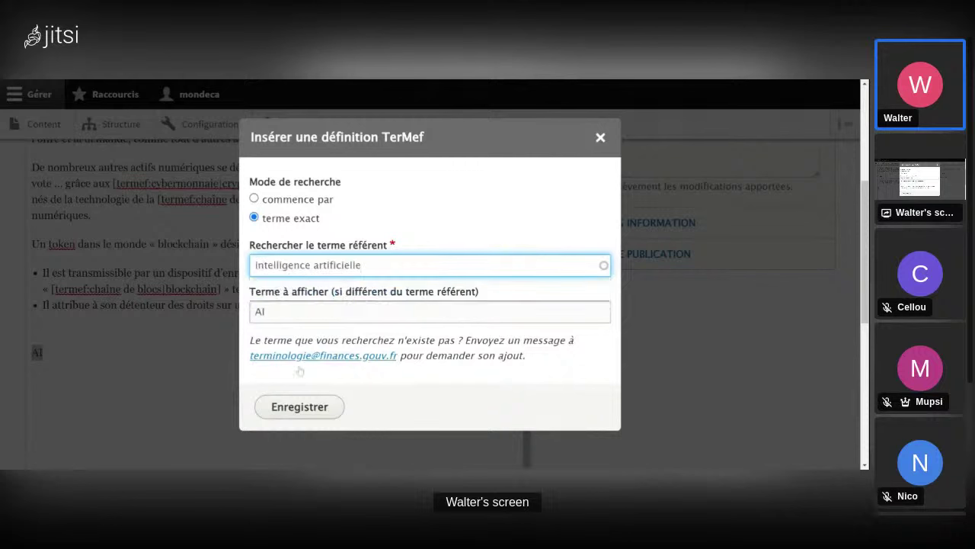
{"action": "left_click", "coordinate": [290, 405]}
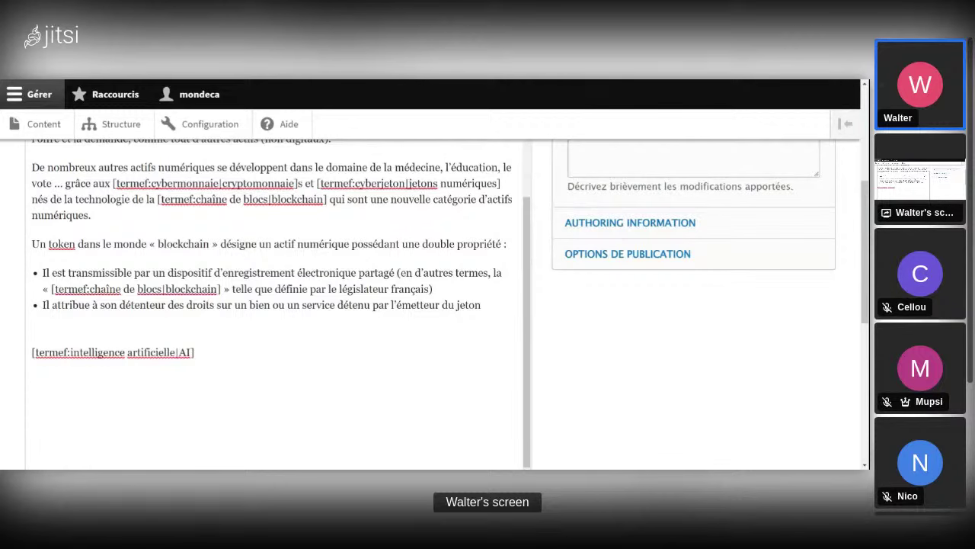
Step: Preview the edited "finance numérique" article
{"action": "scroll", "coordinate": [275, 305], "scroll_direction": "up", "scroll_amount": 1}
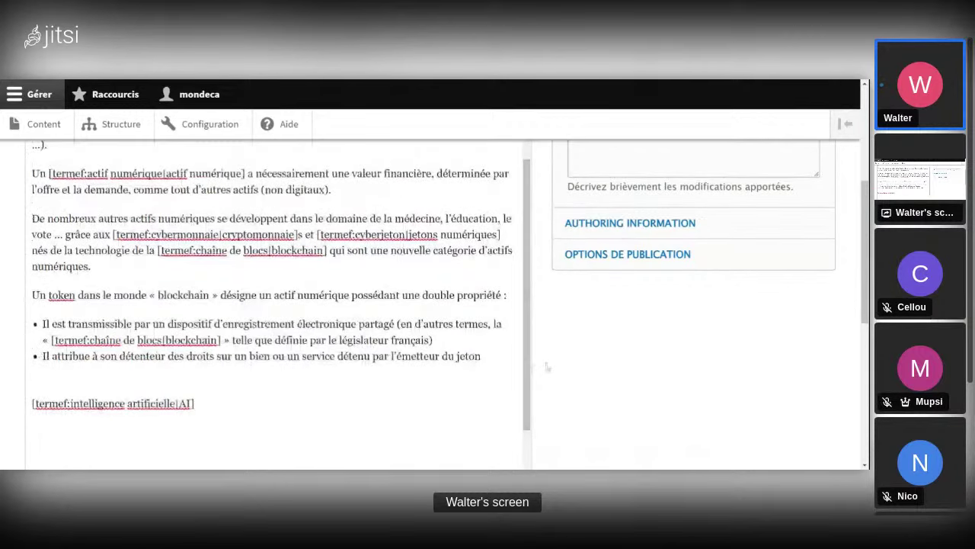
{"action": "scroll", "coordinate": [546, 368], "scroll_direction": "up", "scroll_amount": 5}
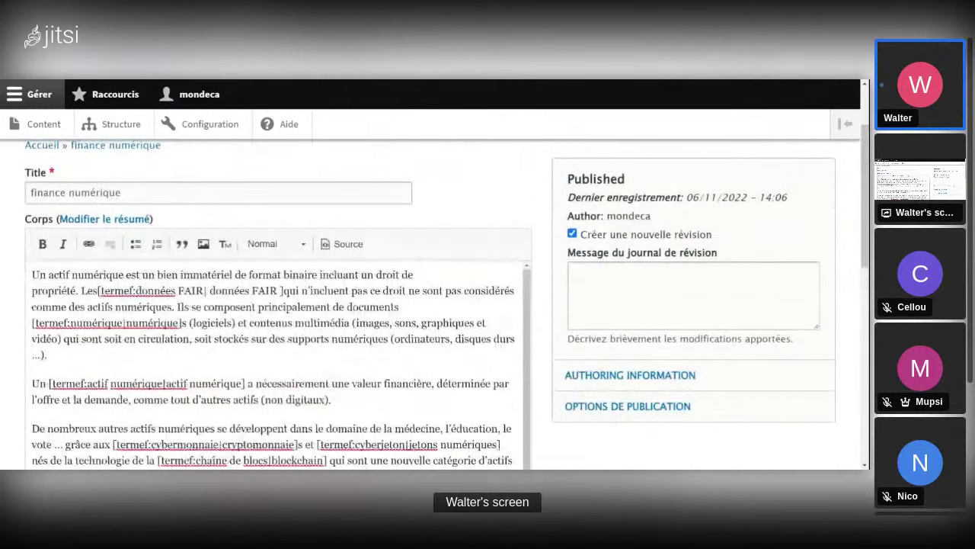
{"action": "scroll", "coordinate": [369, 276], "scroll_direction": "up", "scroll_amount": 2}
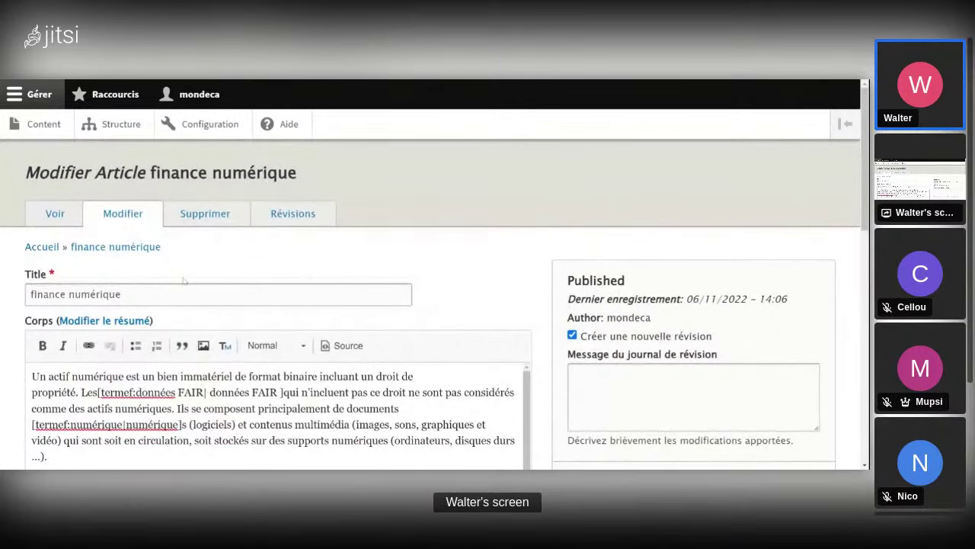
{"action": "scroll", "coordinate": [183, 280], "scroll_direction": "down", "scroll_amount": 10}
{"action": "scroll", "coordinate": [216, 383], "scroll_direction": "down", "scroll_amount": 5}
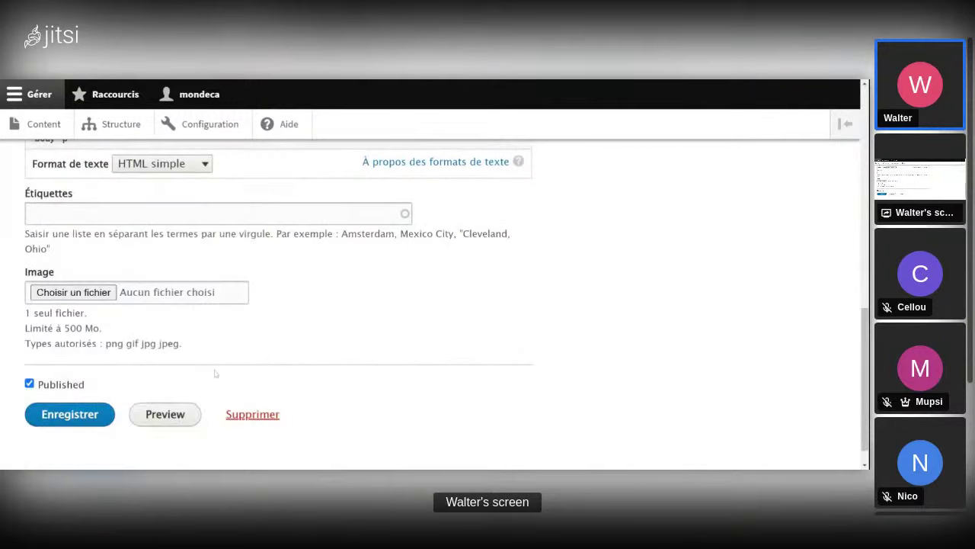
{"action": "left_click", "coordinate": [163, 386]}
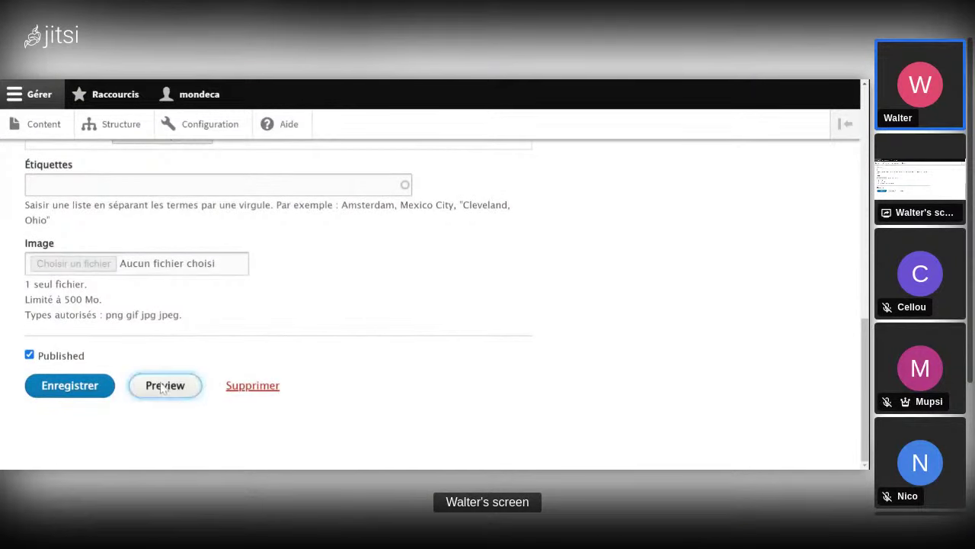
Step: Expand the full "chaîne de blocs" definition for "blockchain" in the preview and examine its group, note and foreign equivalents
{"action": "scroll", "coordinate": [211, 312], "scroll_direction": "down", "scroll_amount": 5}
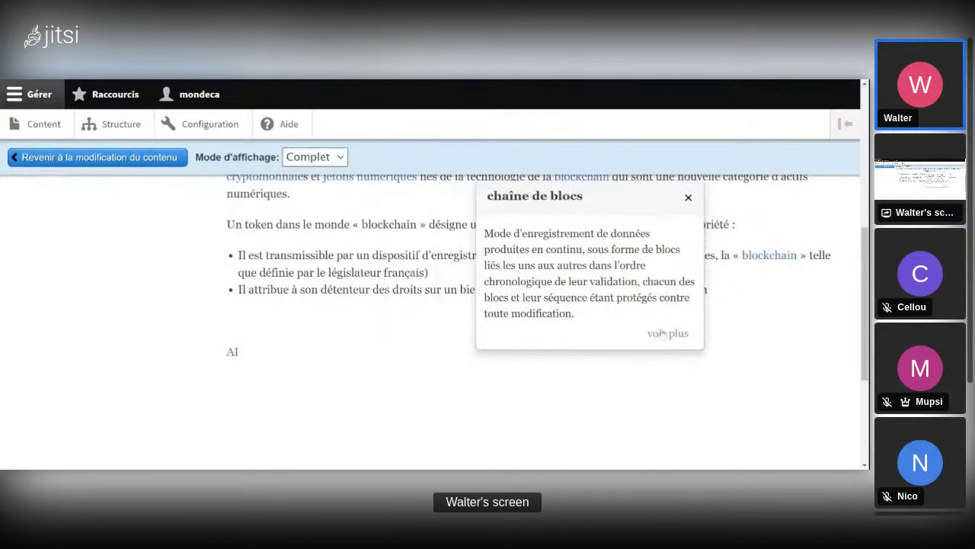
{"action": "left_click", "coordinate": [664, 337]}
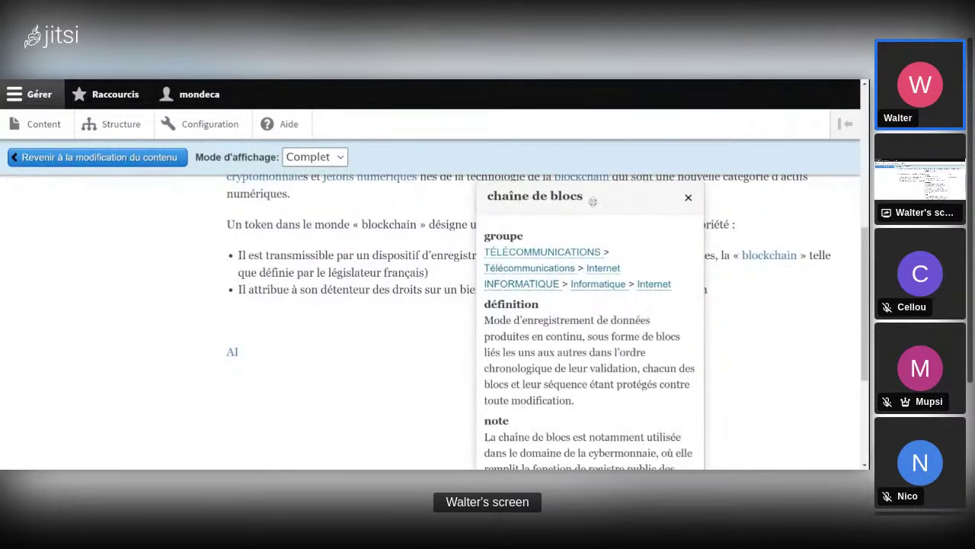
{"action": "scroll", "coordinate": [602, 225], "scroll_direction": "down", "scroll_amount": 2}
{"action": "scroll", "coordinate": [598, 187], "scroll_direction": "down", "scroll_amount": 2}
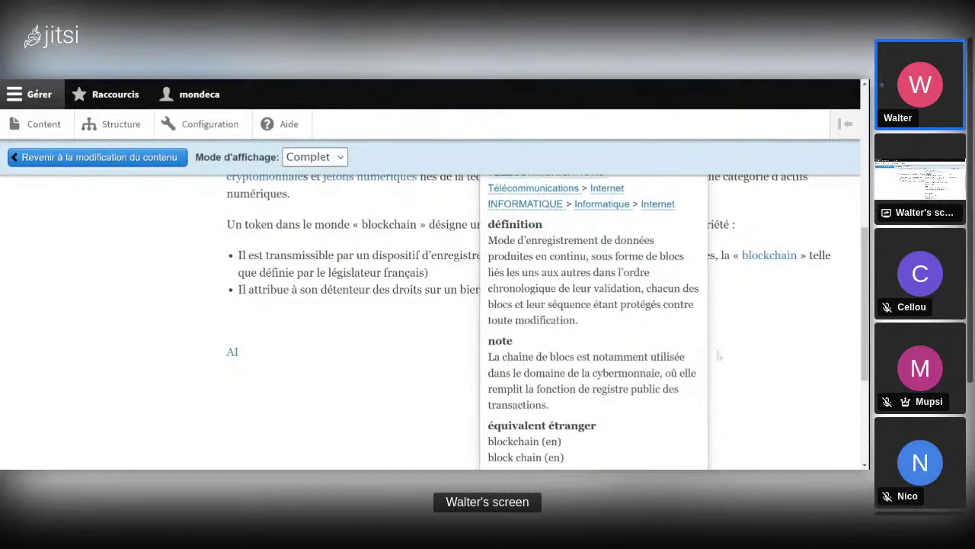
{"action": "key", "text": "ctrl+minus"}
{"action": "key", "text": "ctrl+minus"}
{"action": "scroll", "coordinate": [559, 200], "scroll_direction": "up", "scroll_amount": 2}
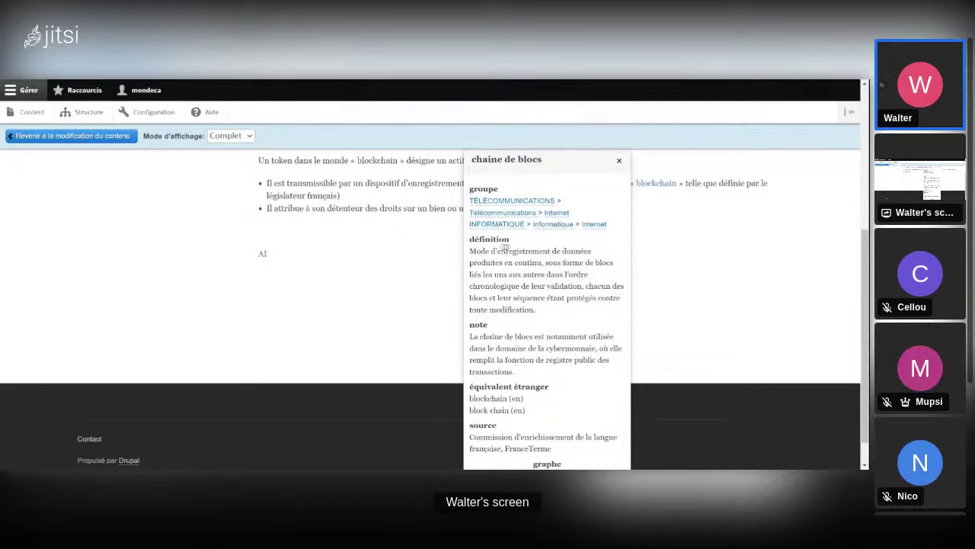
Step: Explore the "validation de bloc" node in the TerMef "chaîne de blocs" graph and reposition the "intelligence artificielle" definition popup in the preview
{"action": "scroll", "coordinate": [509, 266], "scroll_direction": "down", "scroll_amount": 2}
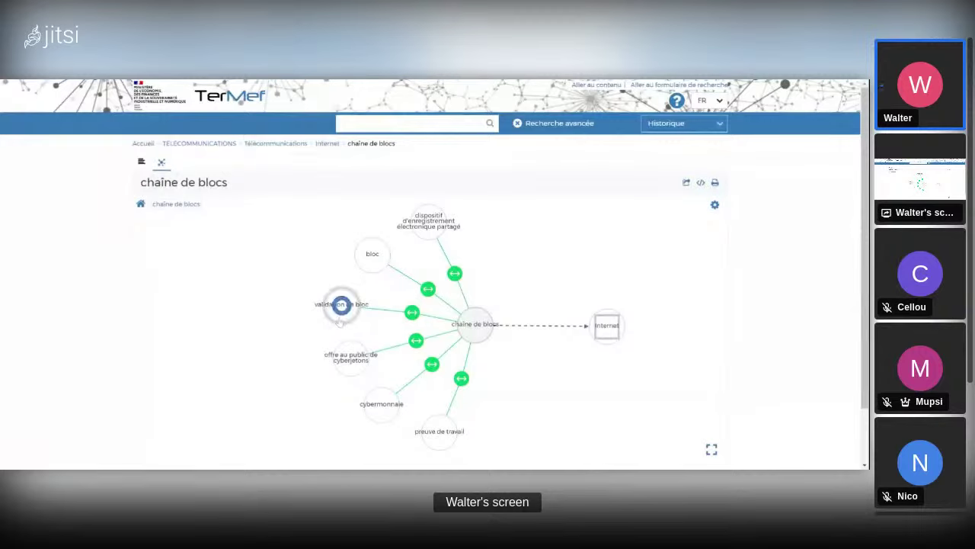
{"action": "left_click", "coordinate": [341, 306]}
{"action": "left_click", "coordinate": [321, 321]}
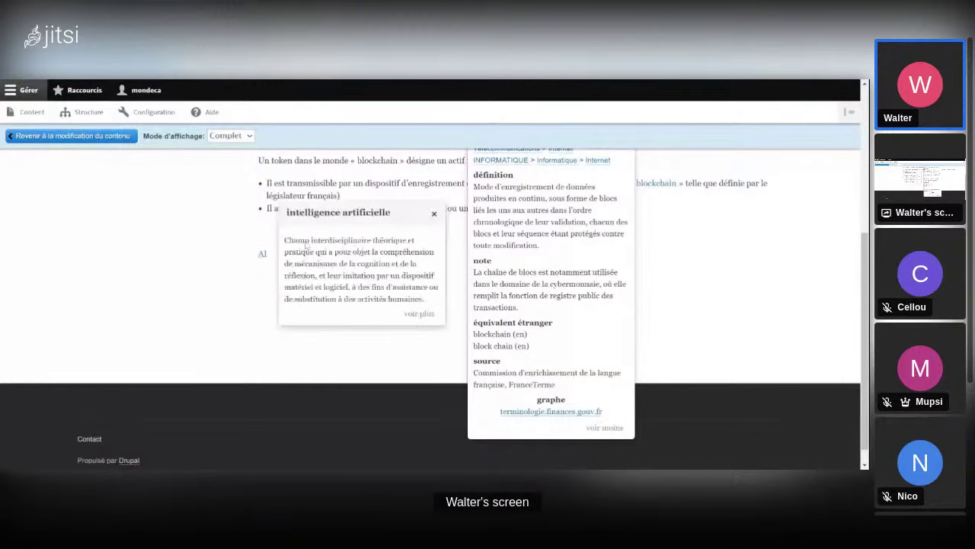
{"action": "left_click_drag", "start_coordinate": [354, 218], "coordinate": [245, 168]}
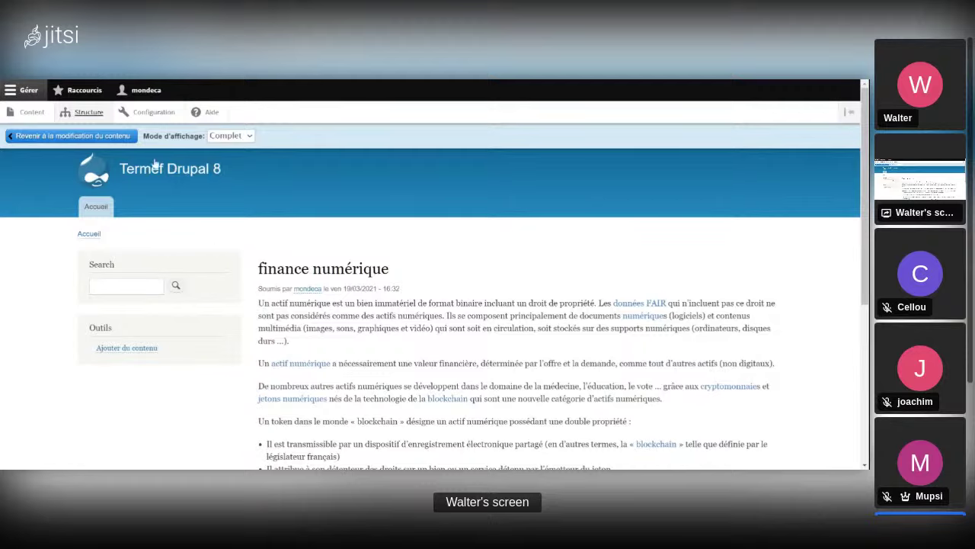
Step: Leave the preview for the site configuration and view the list of text formats and editors
{"action": "left_click", "coordinate": [144, 113]}
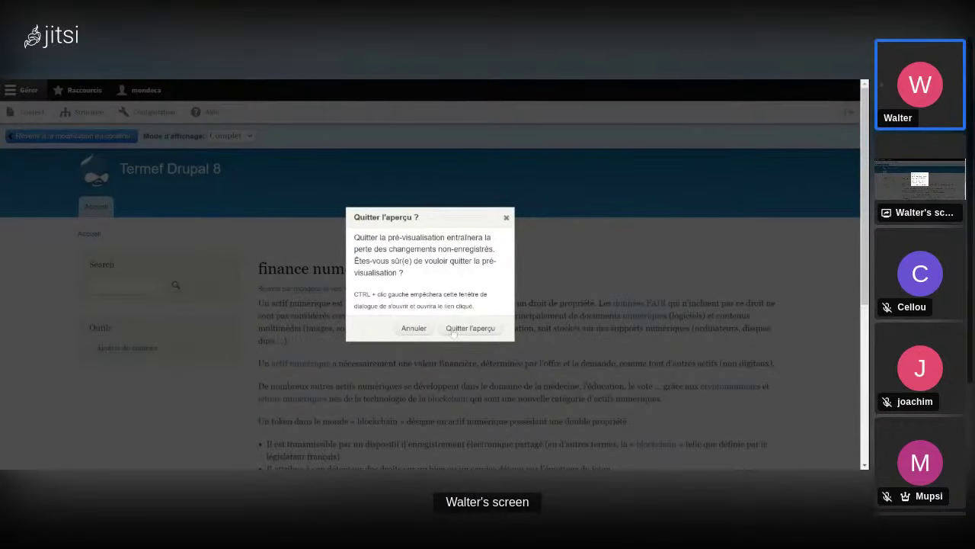
{"action": "left_click", "coordinate": [454, 333]}
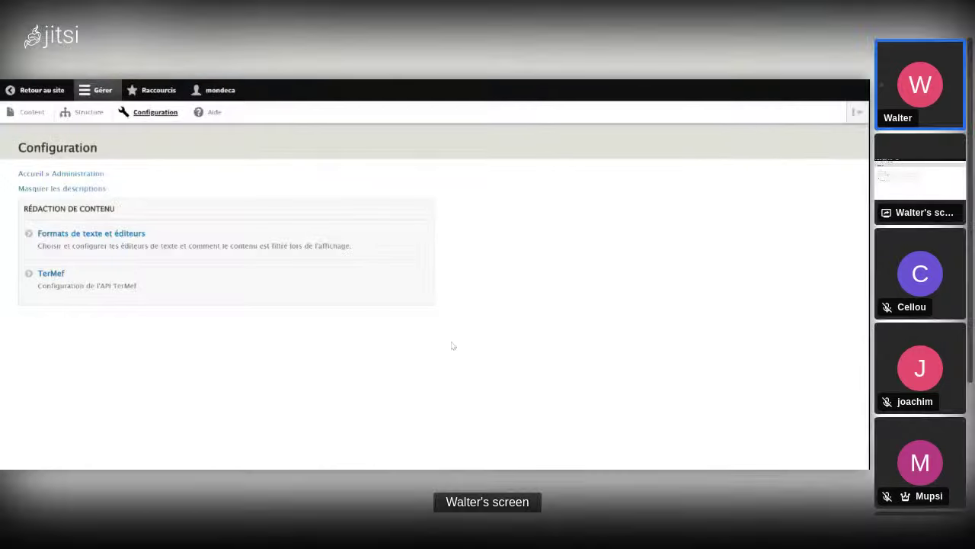
{"action": "left_click", "coordinate": [92, 234]}
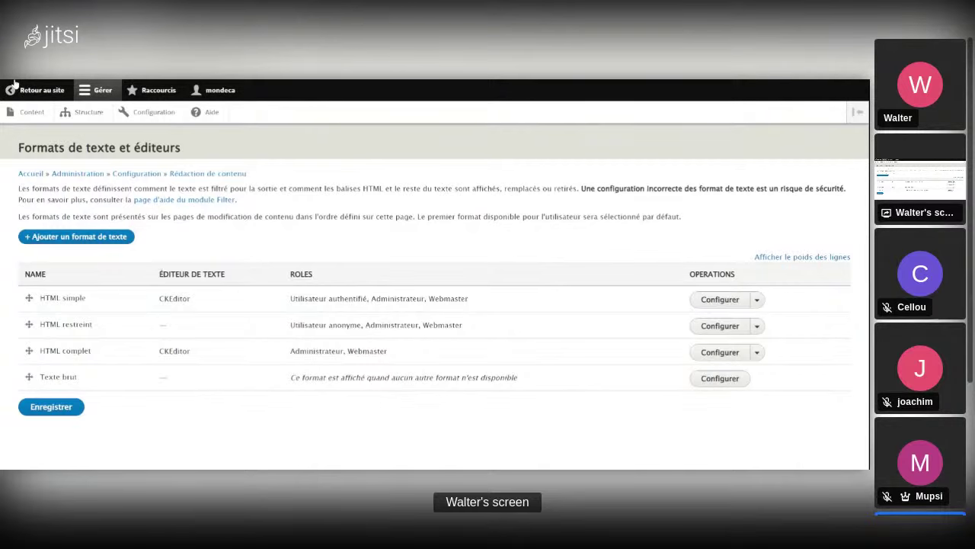
{"action": "key", "text": "alt+Left"}
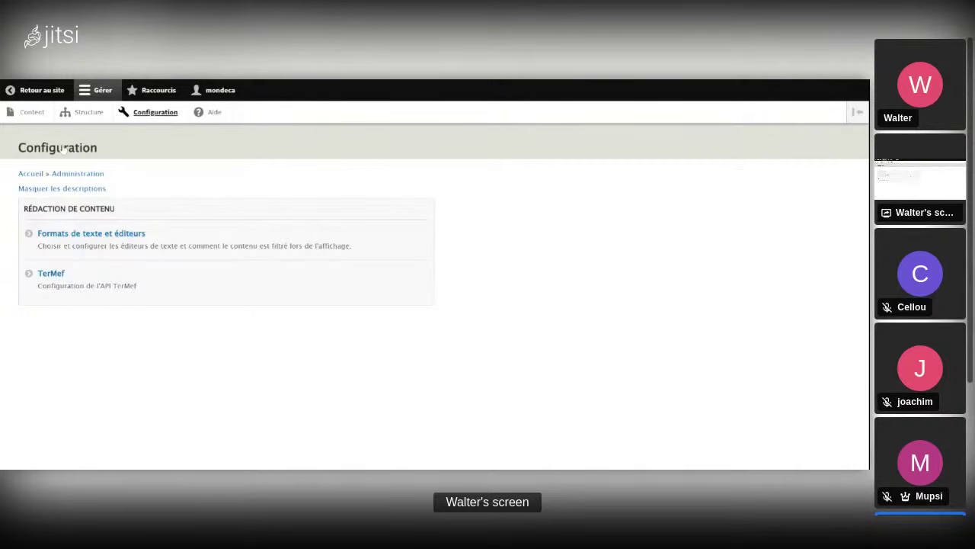
Step: Check the API URL in the TerMef configuration and return to the site
{"action": "left_click", "coordinate": [51, 274]}
{"action": "triple_click", "coordinate": [114, 208]}
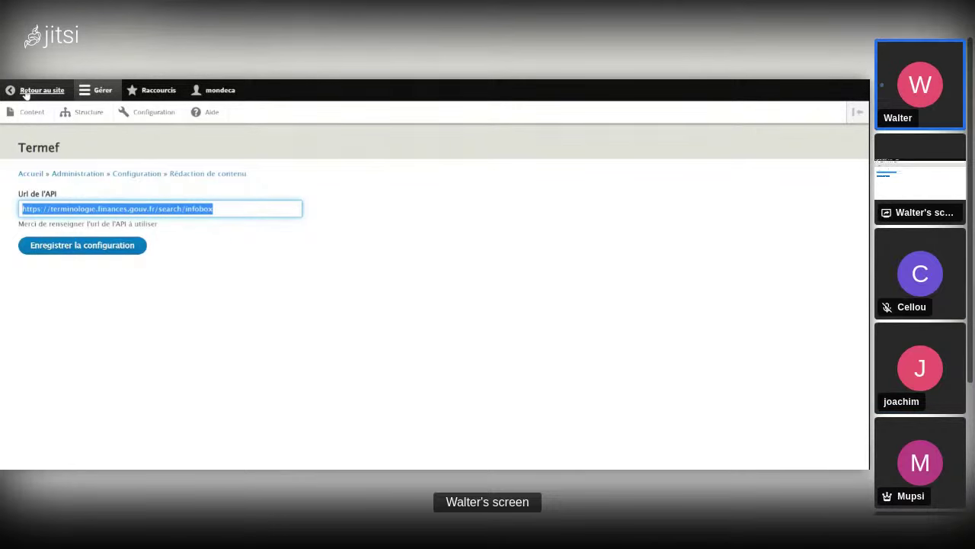
{"action": "left_click", "coordinate": [25, 91]}
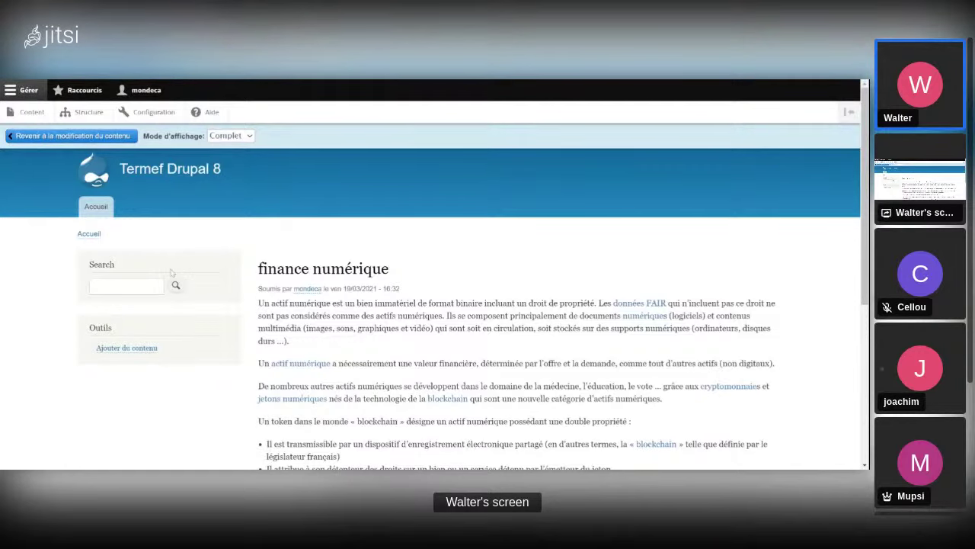
Step: Open the HTML complet text format's configuration and examine its editor toolbar, enabled filters including Balise TerMef, and filter processing order
{"action": "scroll", "coordinate": [245, 299], "scroll_direction": "down", "scroll_amount": 3}
{"action": "scroll", "coordinate": [229, 298], "scroll_direction": "up", "scroll_amount": 3}
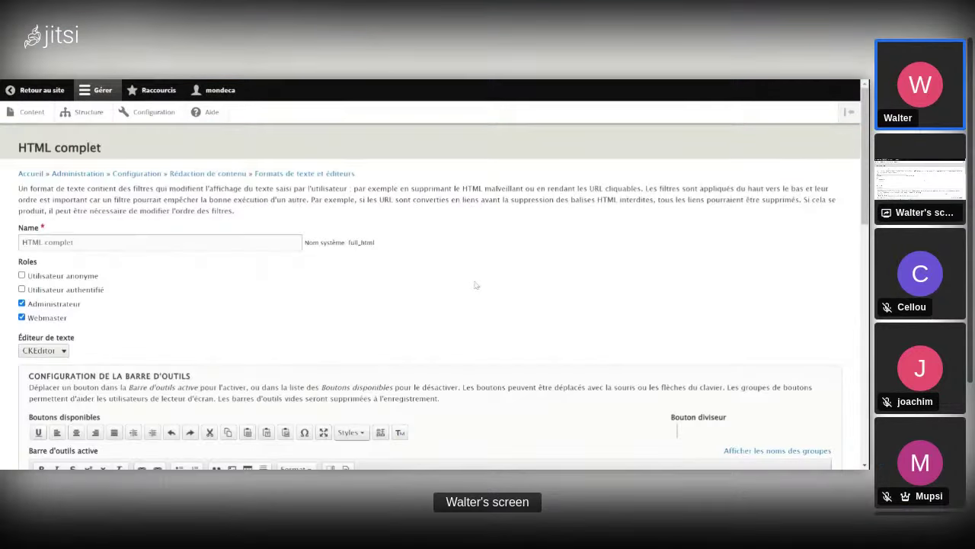
{"action": "scroll", "coordinate": [476, 285], "scroll_direction": "down", "scroll_amount": 5}
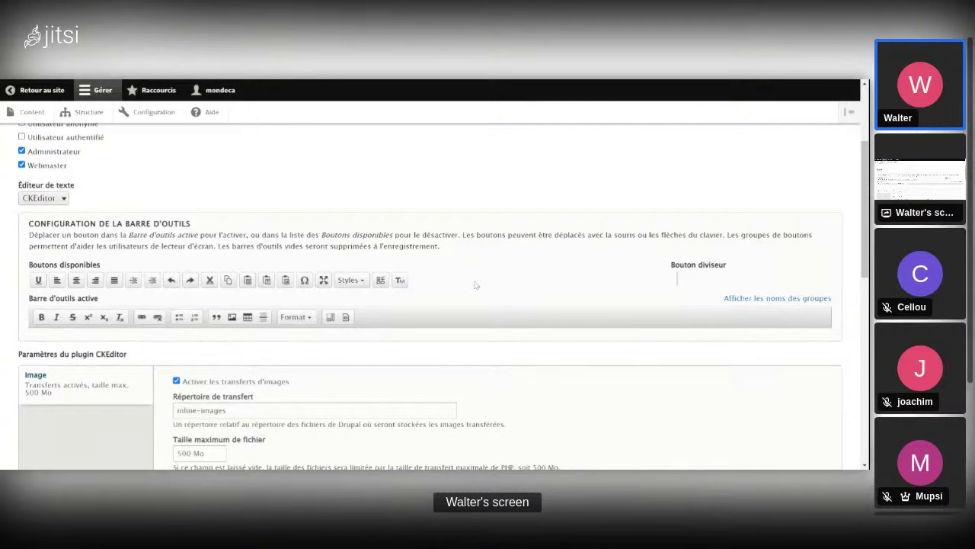
{"action": "scroll", "coordinate": [476, 285], "scroll_direction": "down", "scroll_amount": 10}
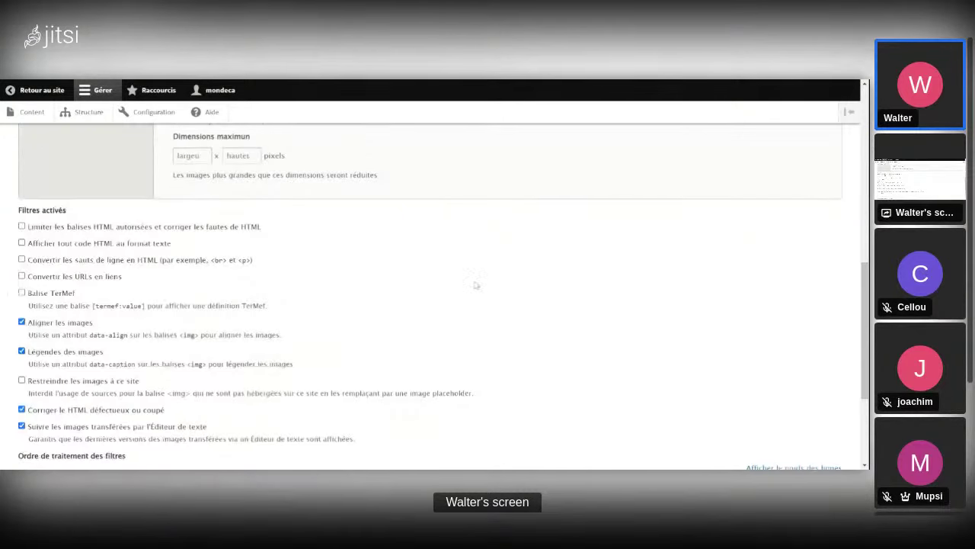
{"action": "scroll", "coordinate": [476, 285], "scroll_direction": "down", "scroll_amount": 2}
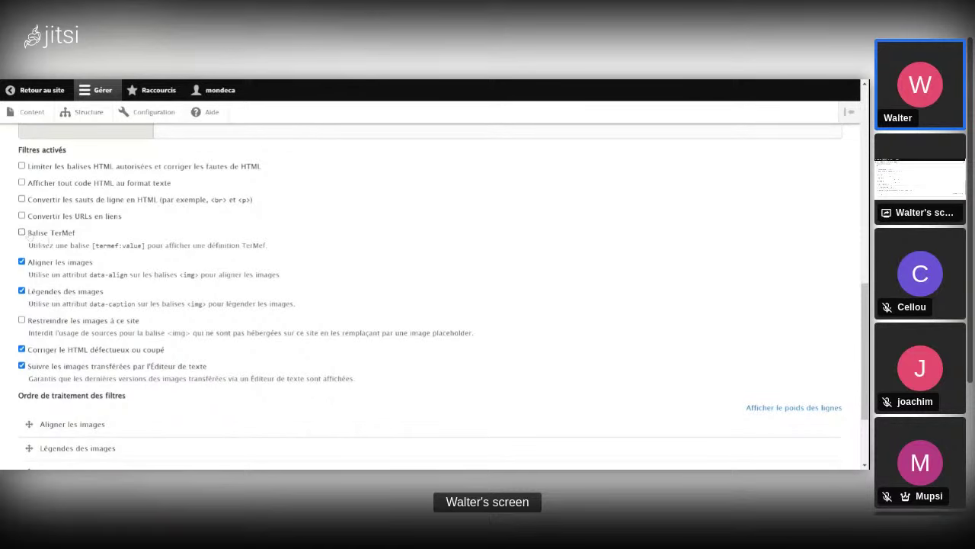
{"action": "scroll", "coordinate": [29, 238], "scroll_direction": "down", "scroll_amount": 3}
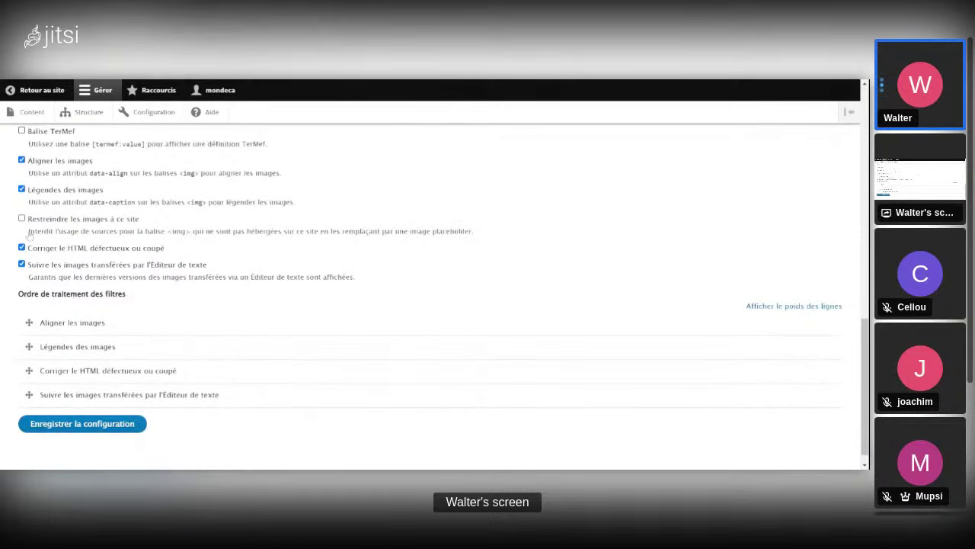
{"action": "scroll", "coordinate": [29, 237], "scroll_direction": "up", "scroll_amount": 15}
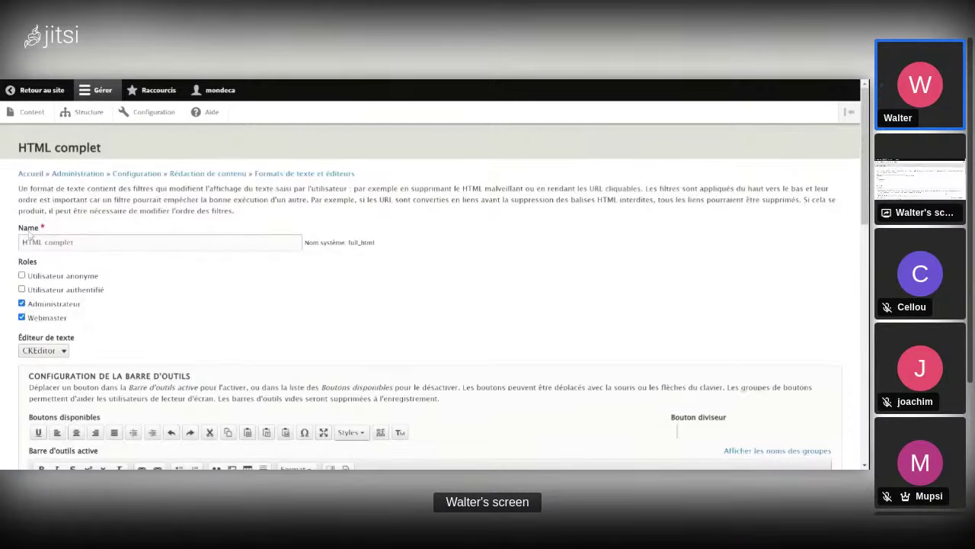
Step: Switch to the HTML simple text format's configuration and examine its Balise TerMef filter, filter processing order and allowed HTML tags
{"action": "left_click", "coordinate": [308, 173]}
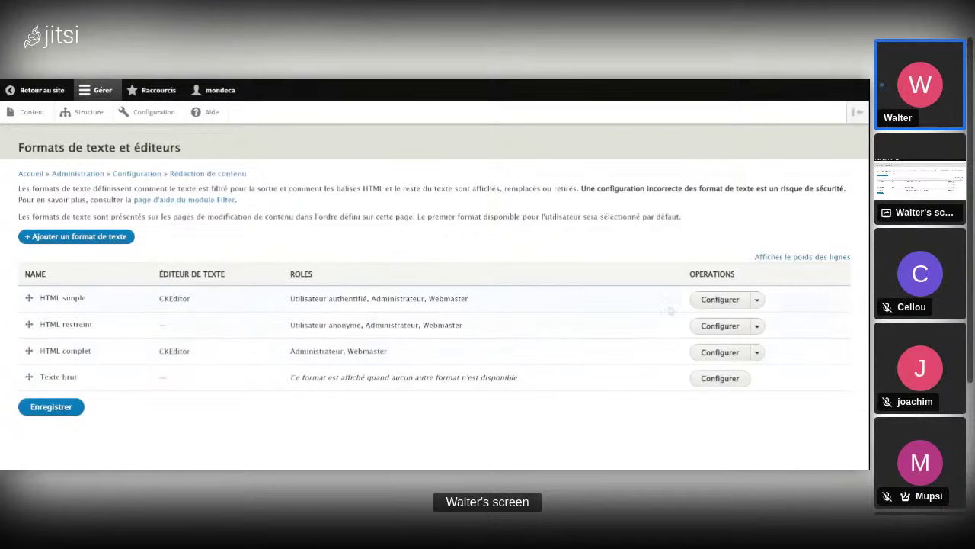
{"action": "left_click", "coordinate": [720, 300]}
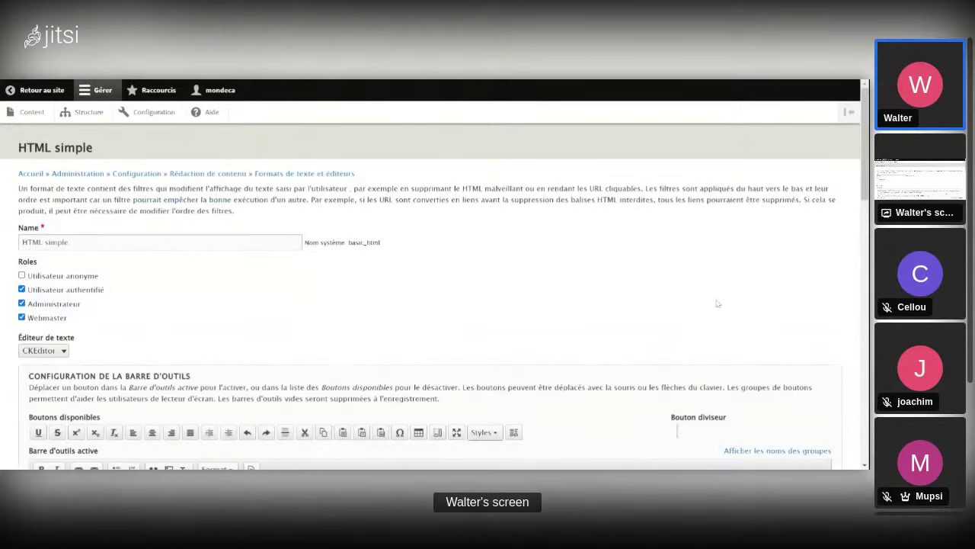
{"action": "scroll", "coordinate": [427, 330], "scroll_direction": "down", "scroll_amount": 10}
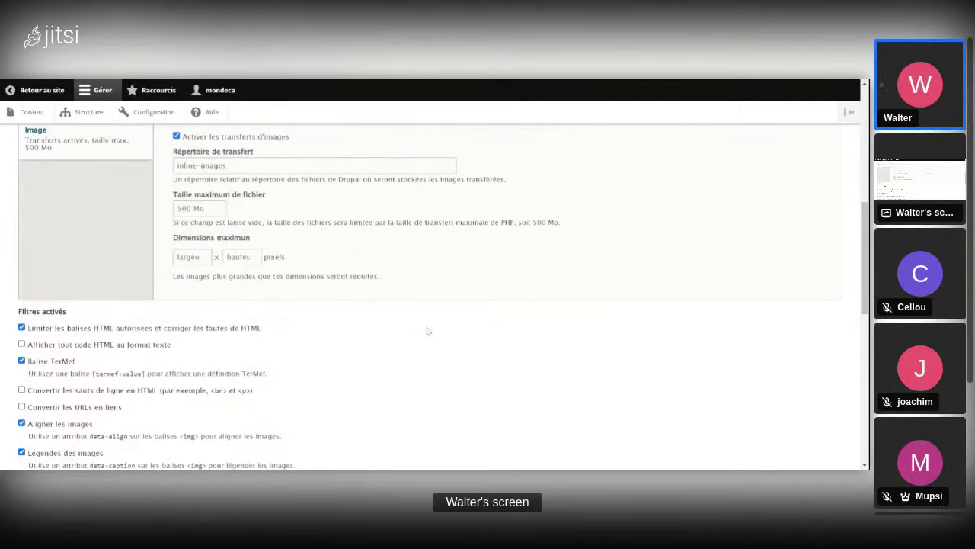
{"action": "scroll", "coordinate": [427, 331], "scroll_direction": "down", "scroll_amount": 3}
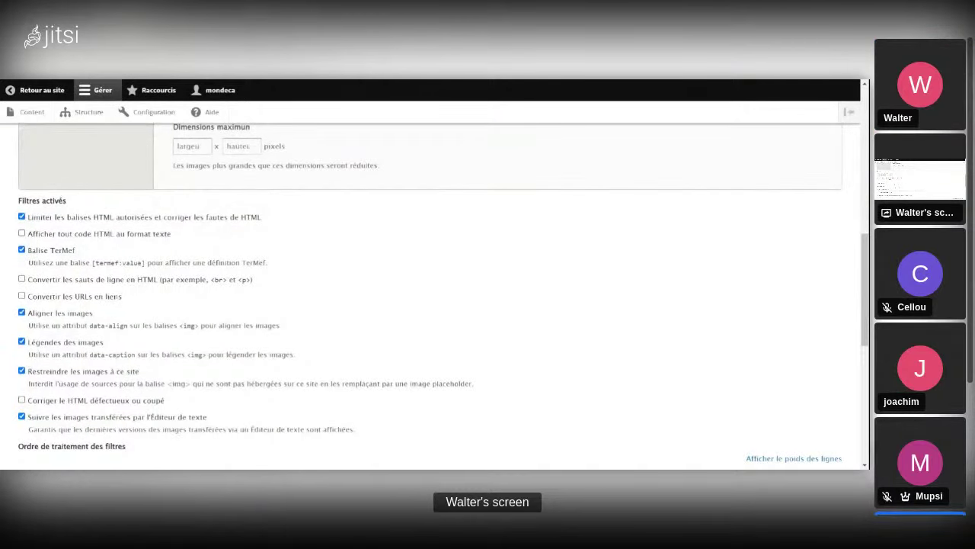
{"action": "scroll", "coordinate": [428, 331], "scroll_direction": "down", "scroll_amount": 3}
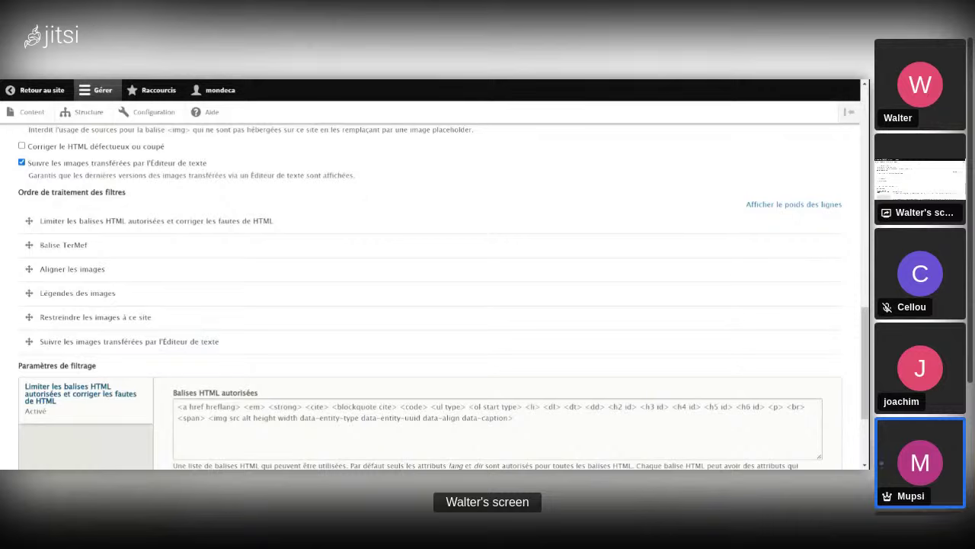
{"action": "key", "text": "m"}
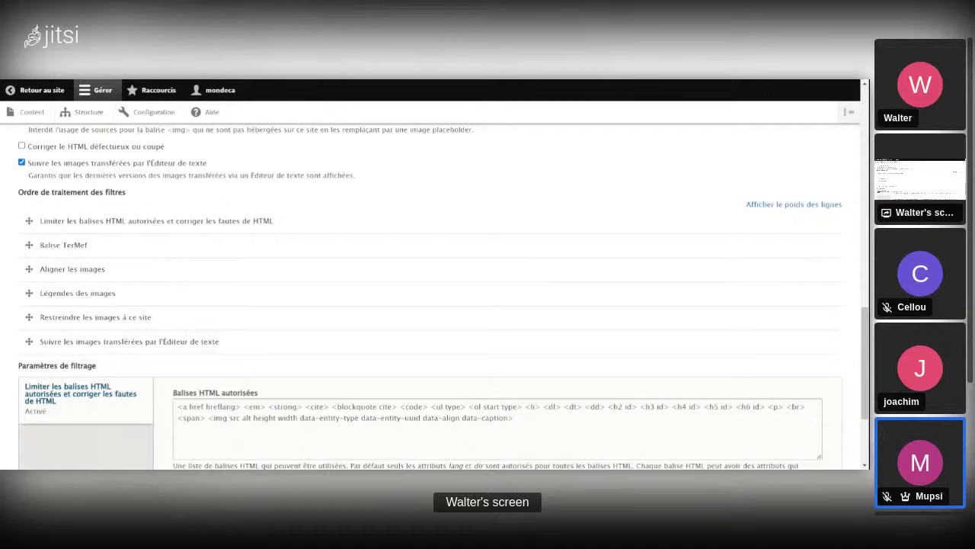